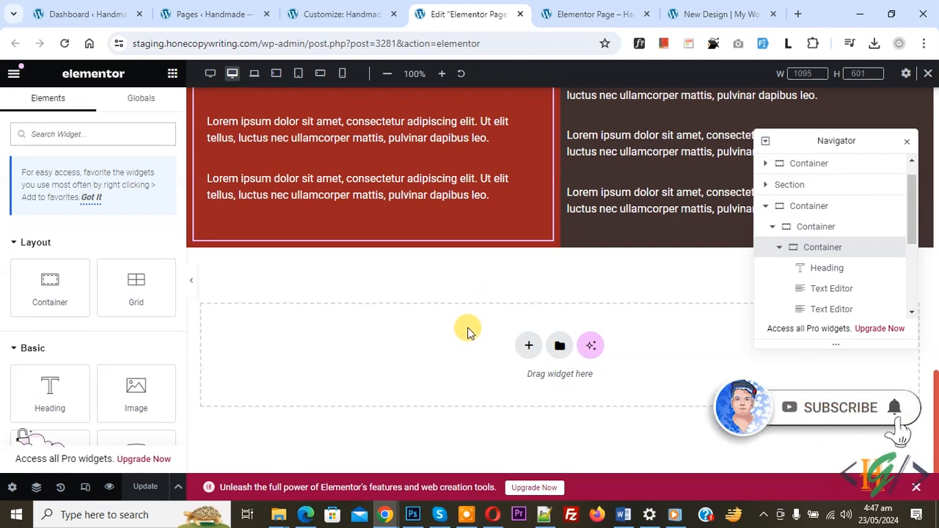
- Add a Flexbox container with two equal columns below the existing sections of the page
click(529, 346)
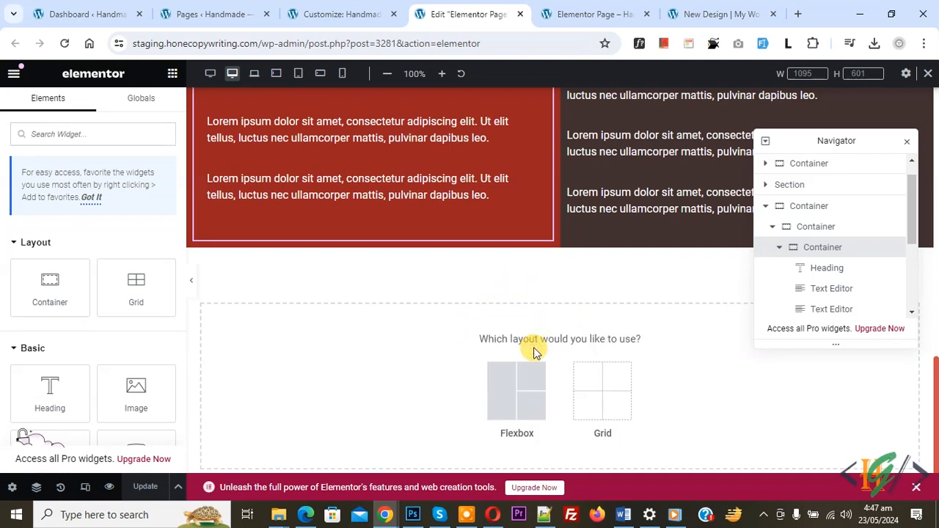
click(517, 390)
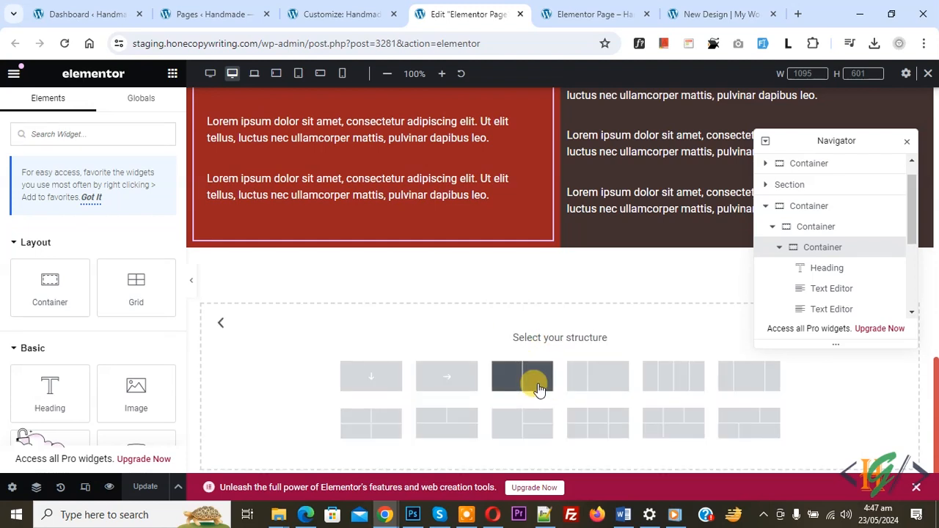
click(536, 387)
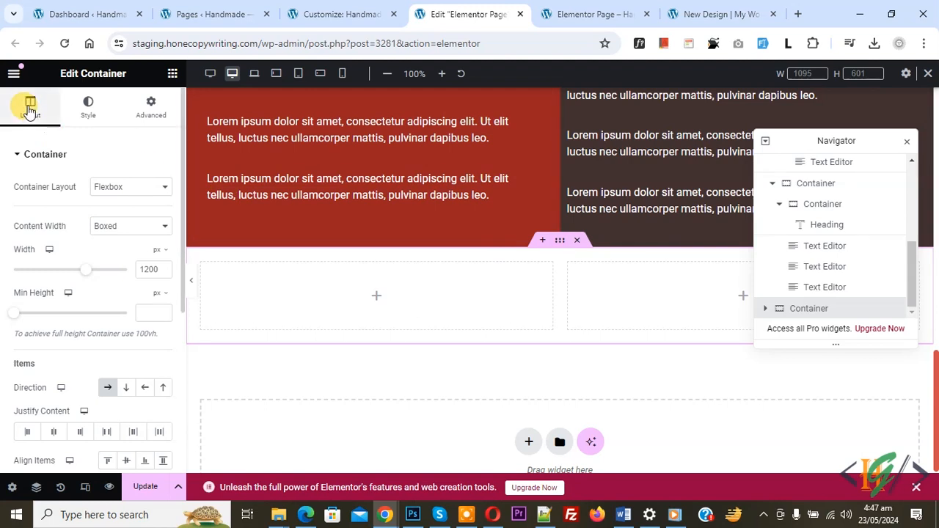
- Set the new parent container's top margin to 50 px and all its padding to 0
click(151, 110)
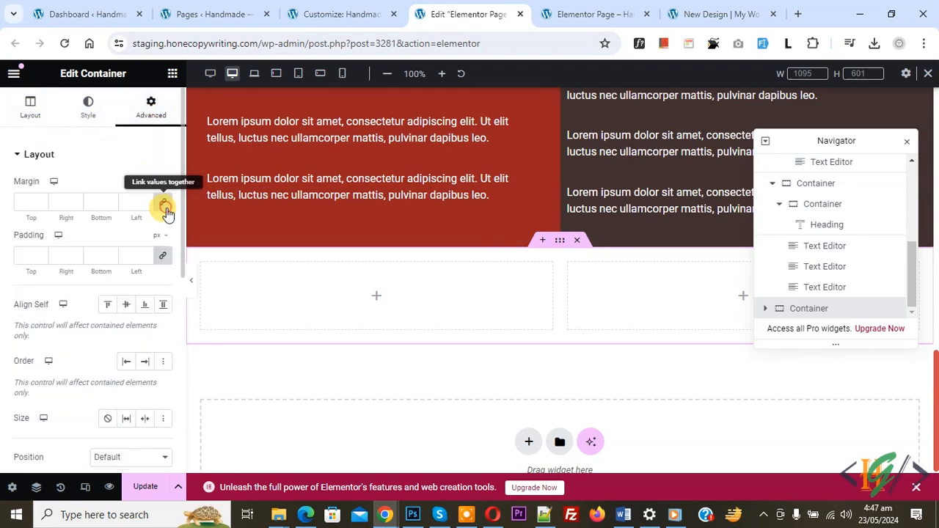
click(165, 208)
click(24, 201)
text(50)
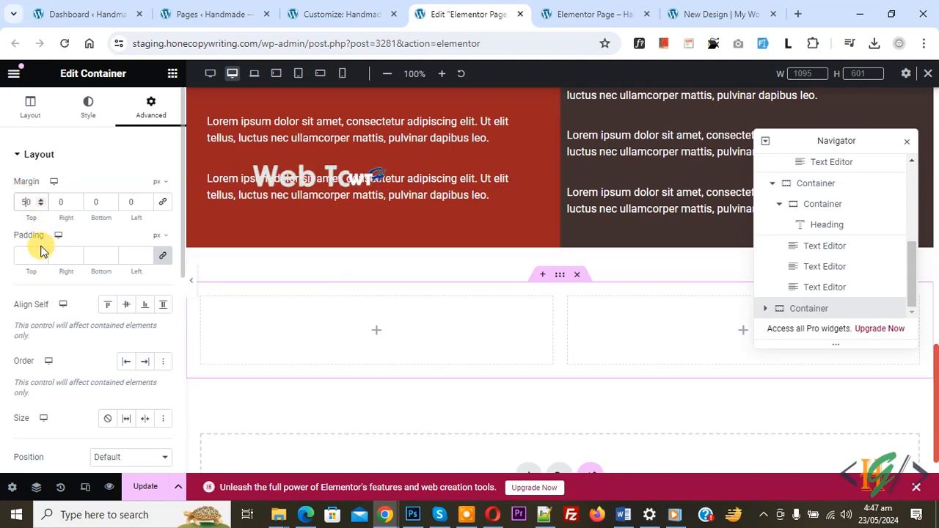
click(161, 259)
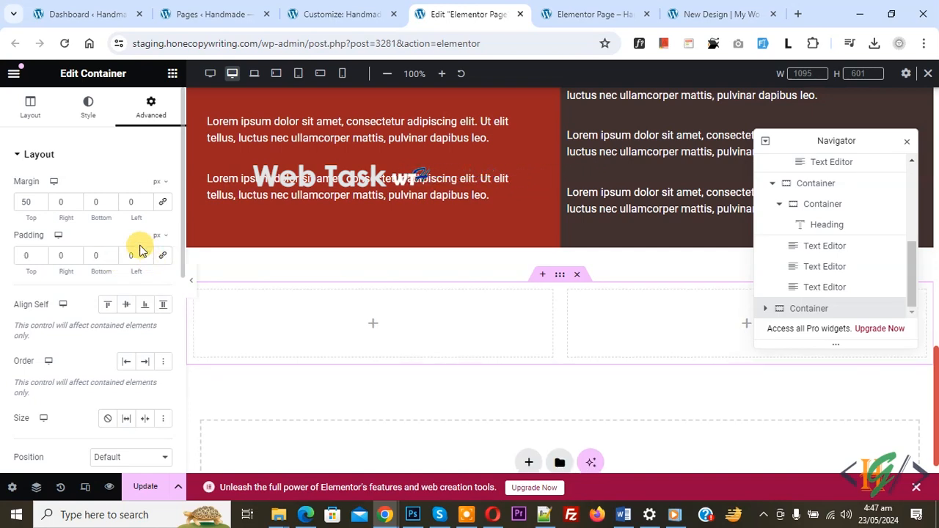
- Change the parent container's content width from boxed to Full Width
click(29, 106)
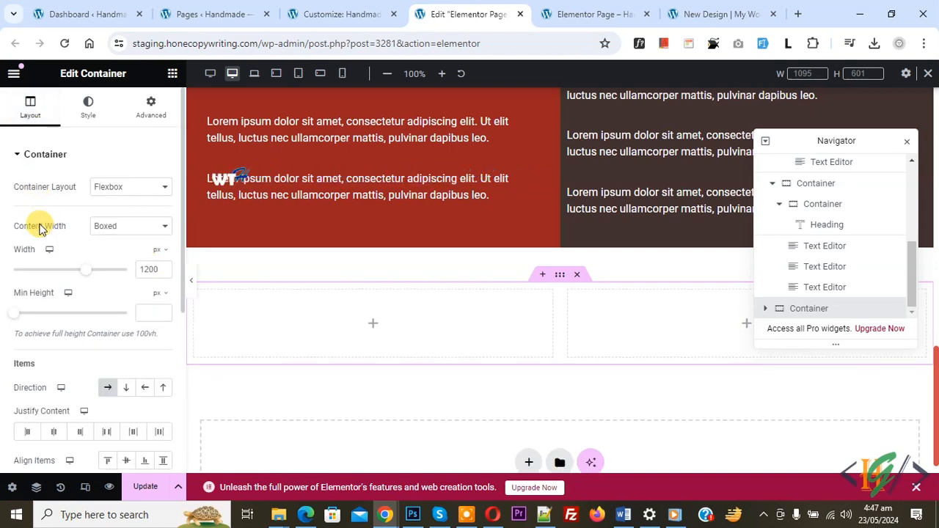
click(115, 233)
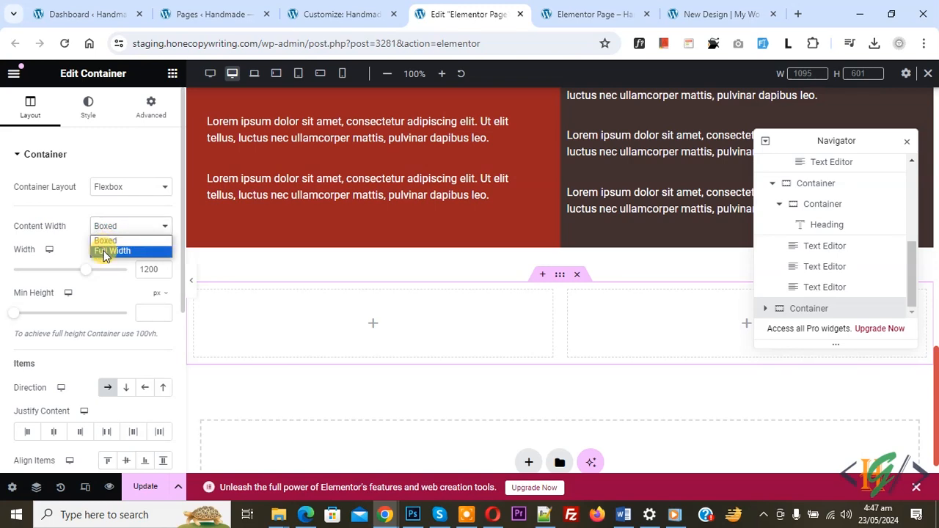
click(110, 250)
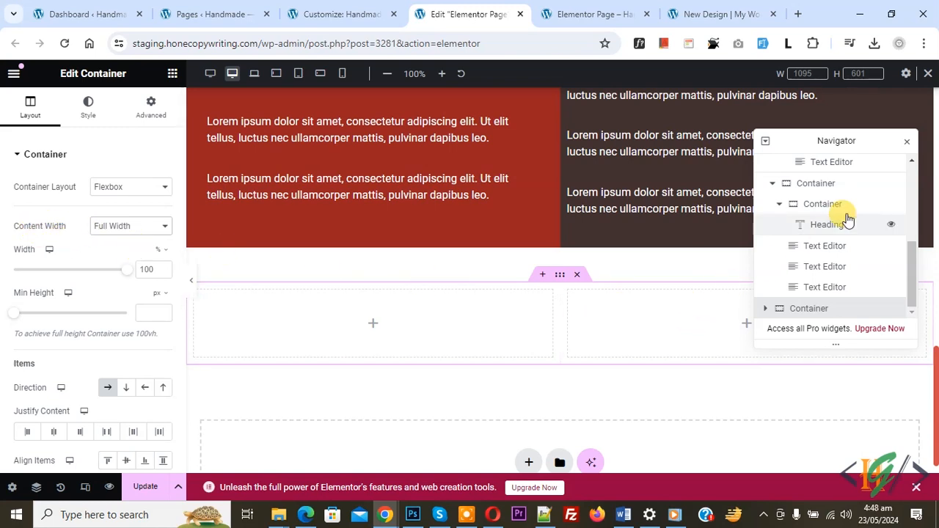
- Add an Image widget to the second column of the new container
click(744, 326)
scroll(112, 286, down, 2)
drag(113, 279, 648, 304)
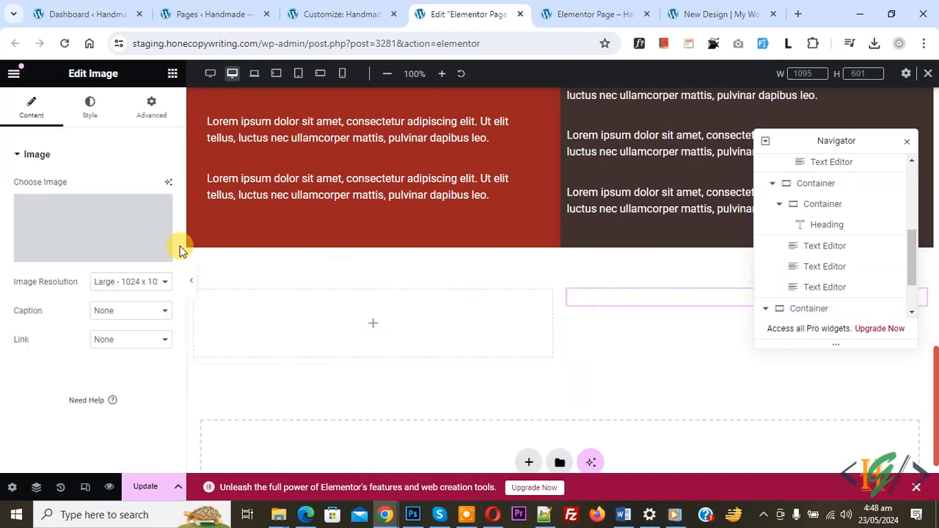
- Set the image resolution to Full and choose s2.jpg from the media library
click(124, 282)
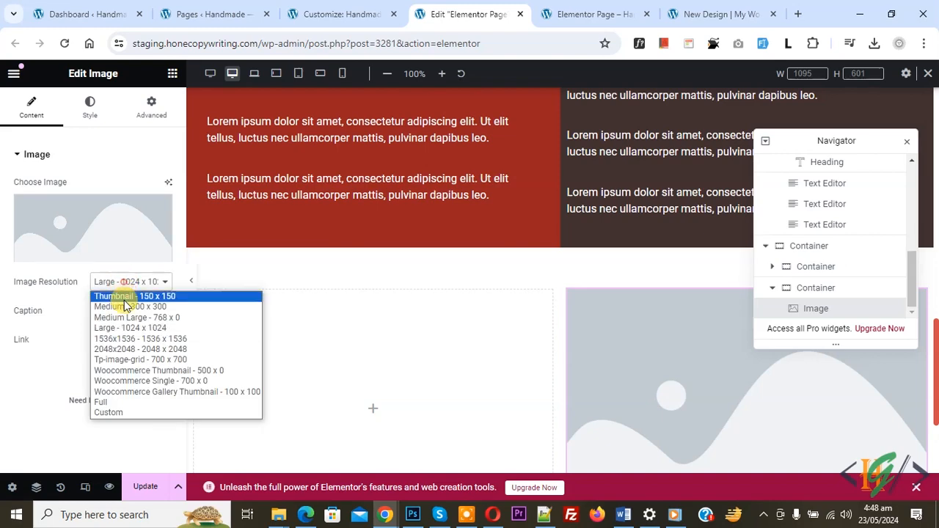
click(124, 402)
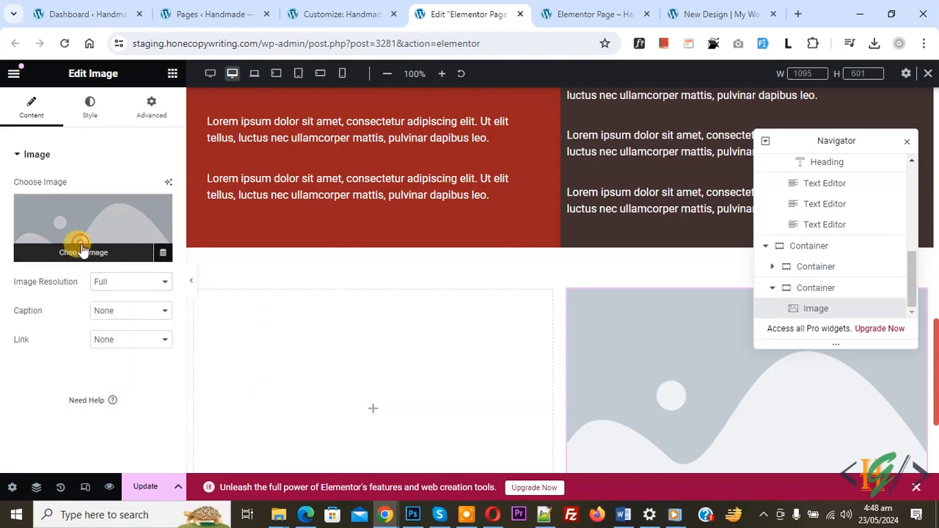
click(83, 251)
click(317, 243)
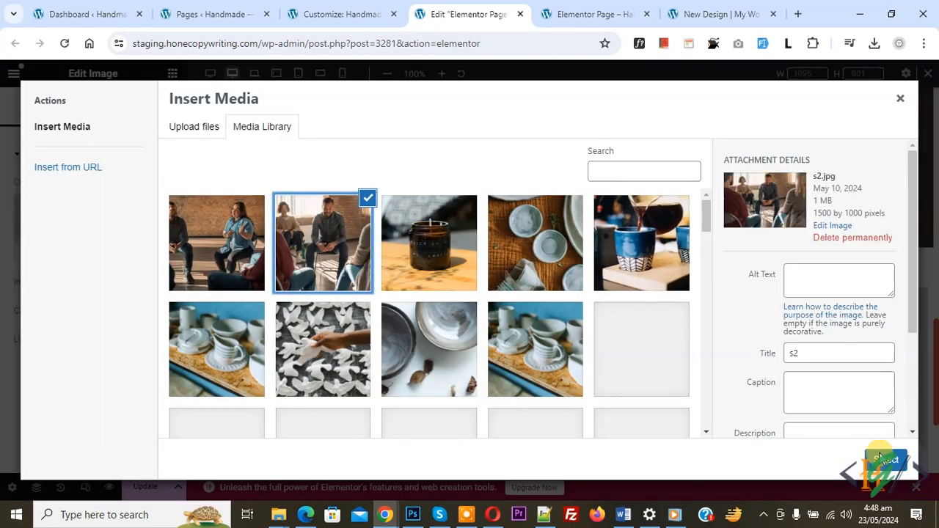
click(887, 459)
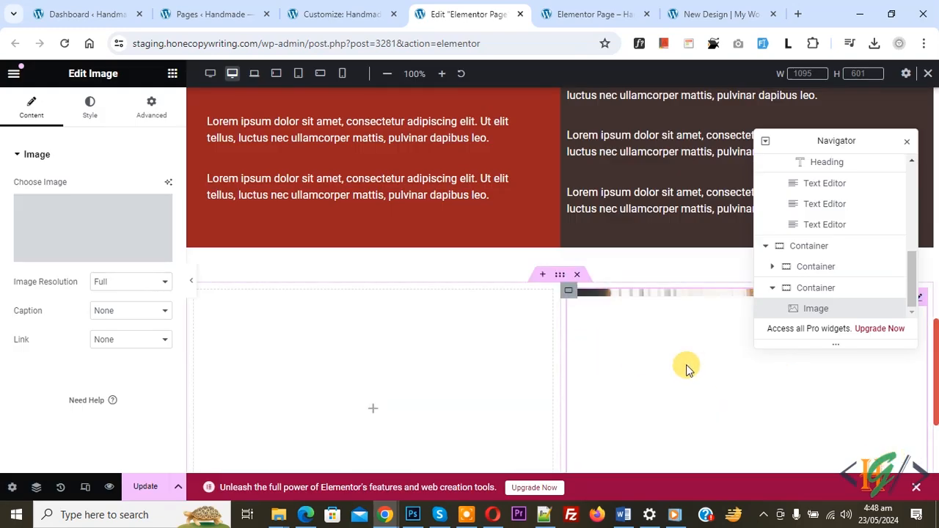
- Set the padding of the column container holding the image to 0 on all sides
click(570, 295)
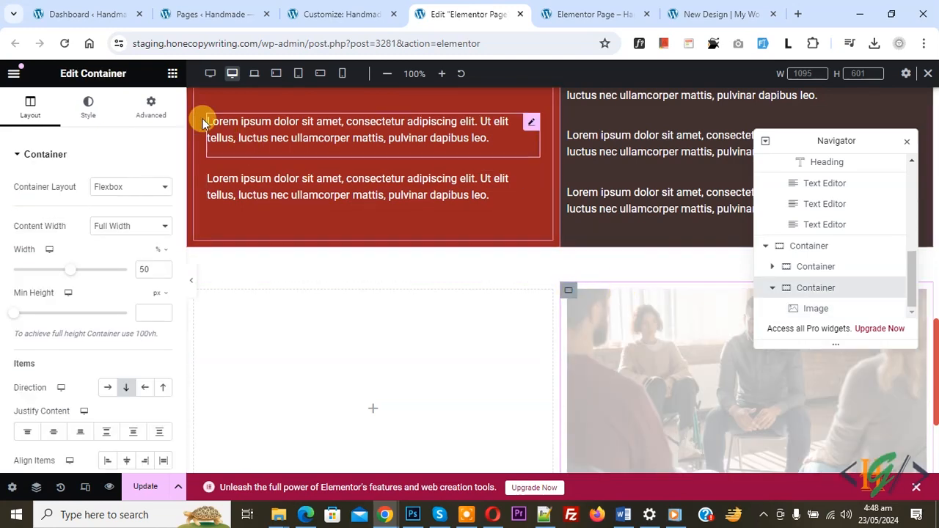
click(150, 106)
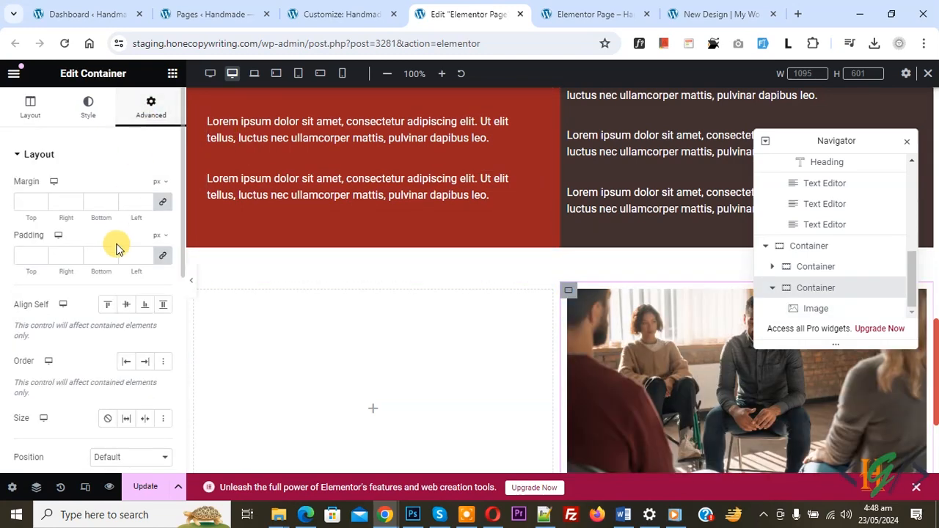
click(164, 261)
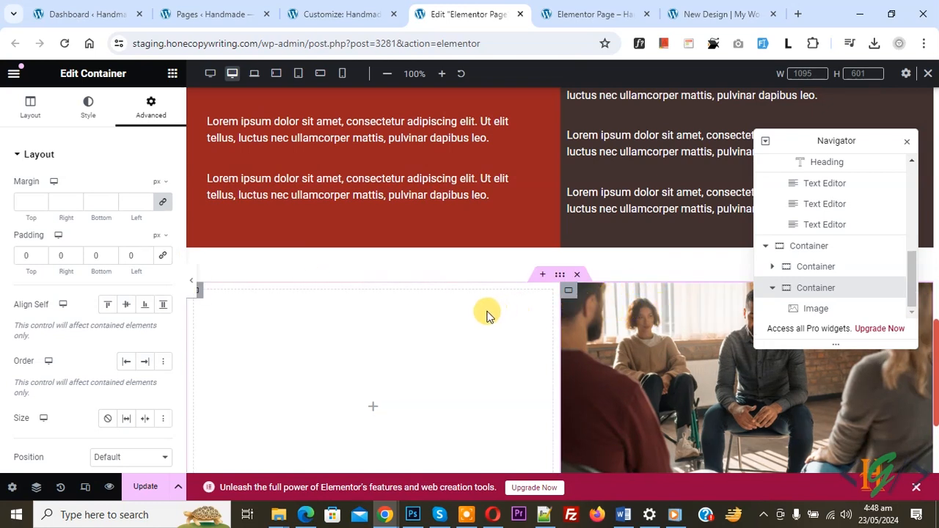
- Give the empty first column container a classic background in a dark purple color
click(200, 297)
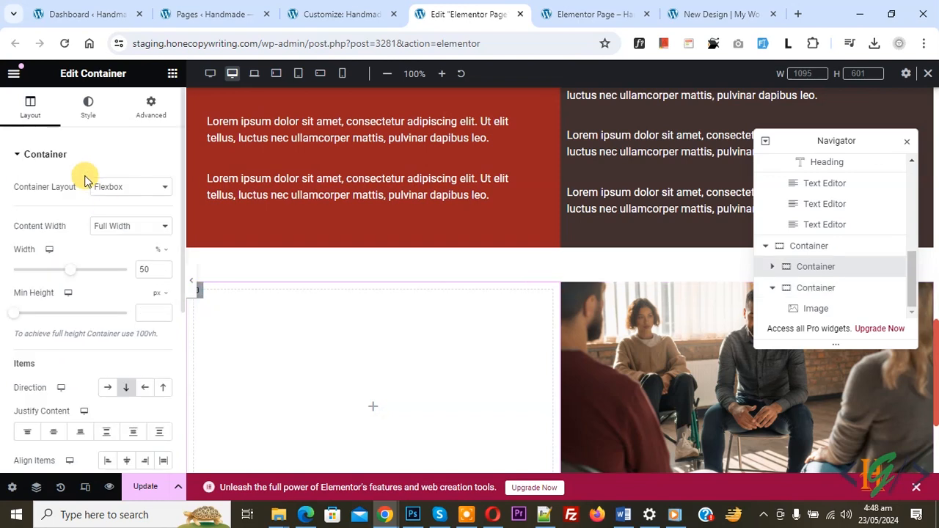
click(87, 111)
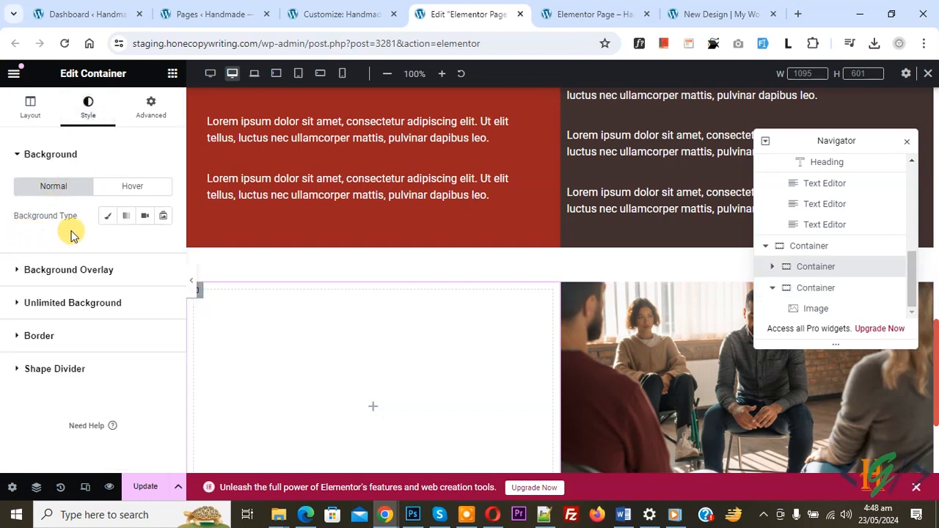
click(107, 217)
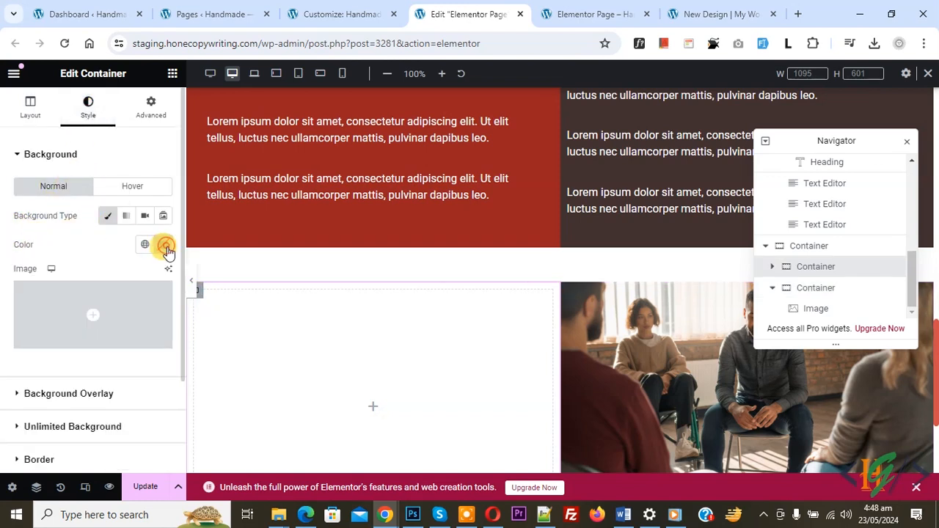
click(166, 248)
drag(132, 340, 194, 378)
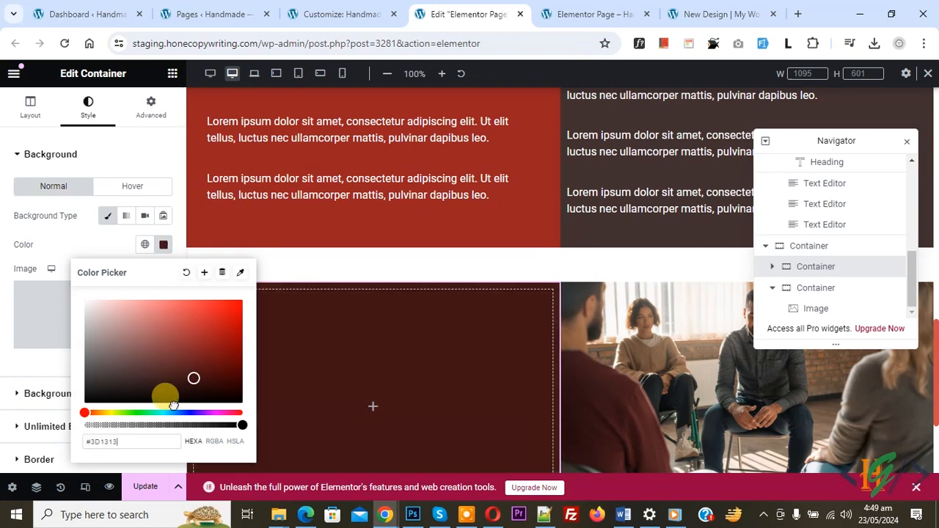
drag(176, 412, 193, 412)
click(242, 332)
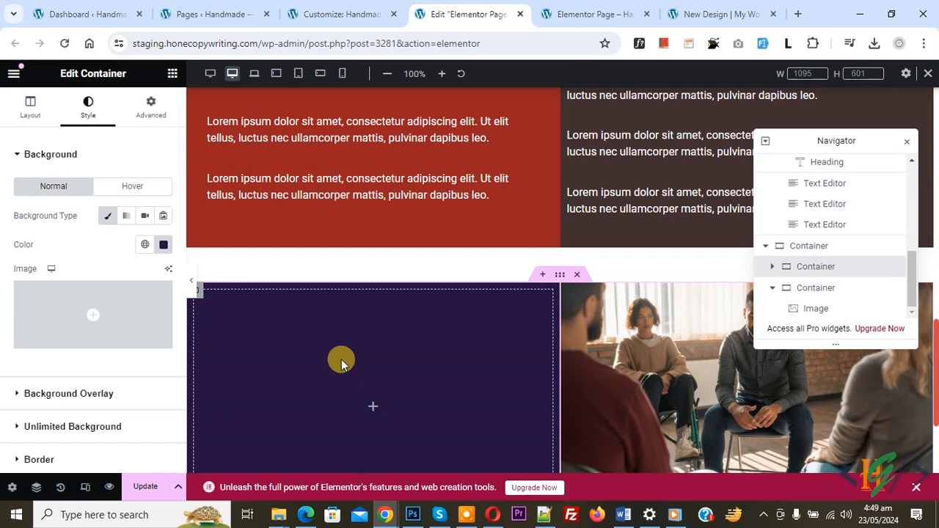
- Add an inner container to the purple column holding a heading and two text editors
click(173, 74)
drag(38, 280, 363, 363)
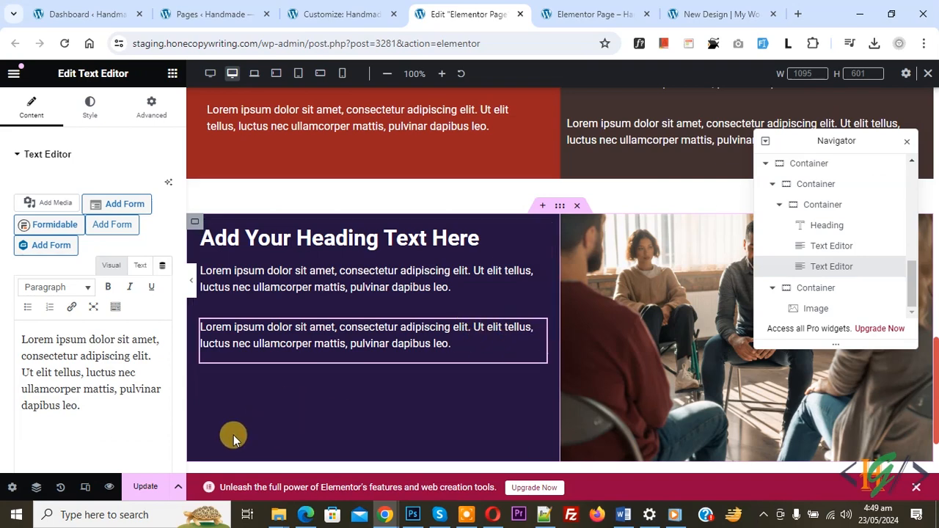
- Update the page and reload the live page to check the new two-column section
click(146, 487)
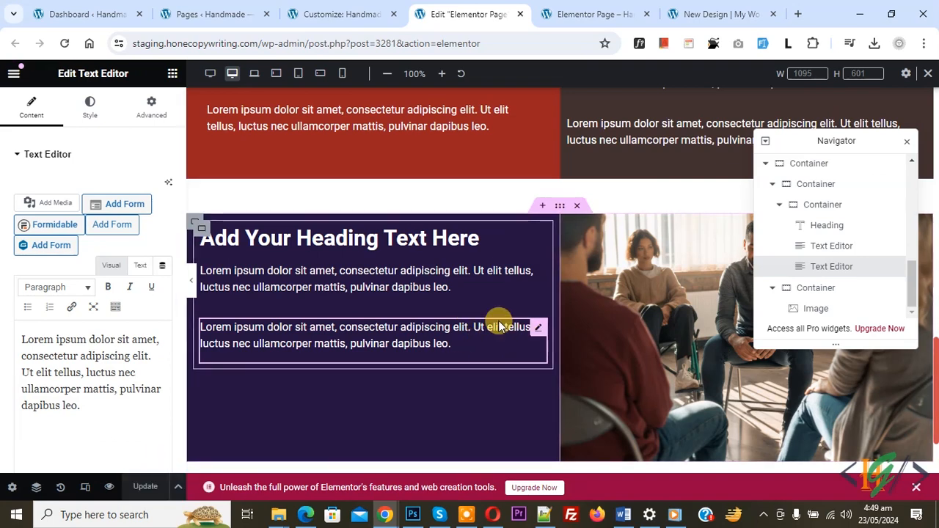
click(547, 10)
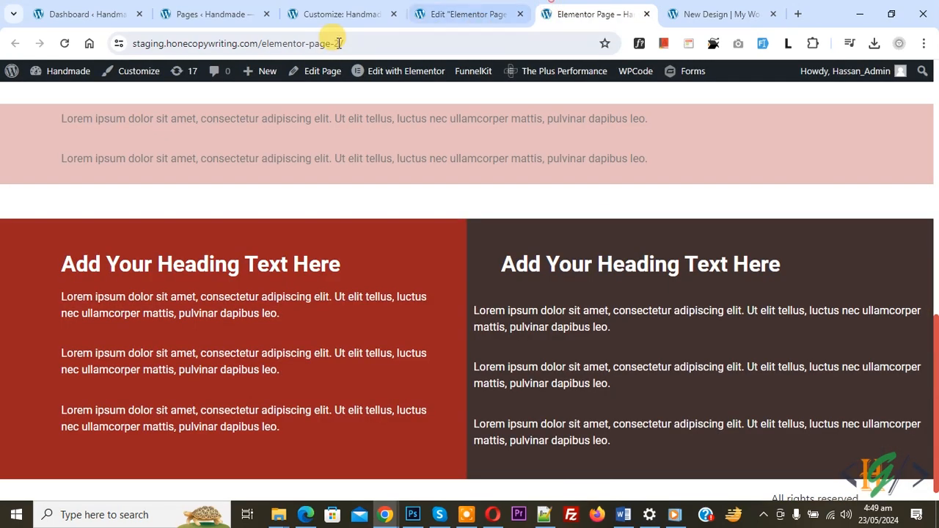
click(64, 43)
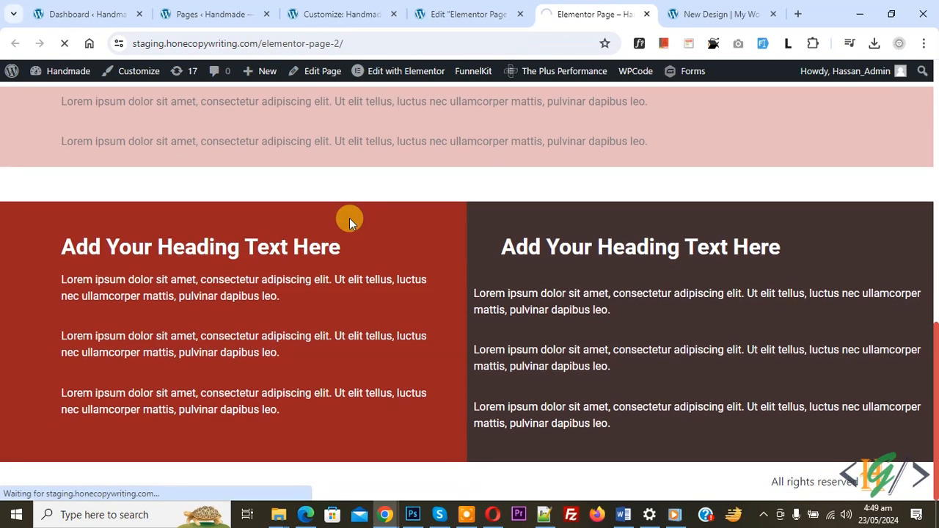
scroll(349, 218, down, 3)
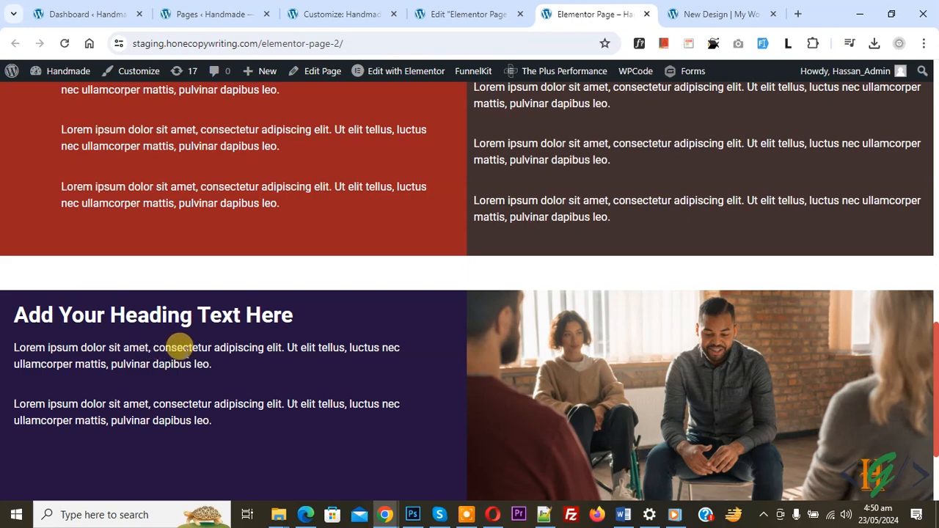
- In the editor, set the inner container's padding to 50 px top and bottom and 20 px right and left
click(468, 13)
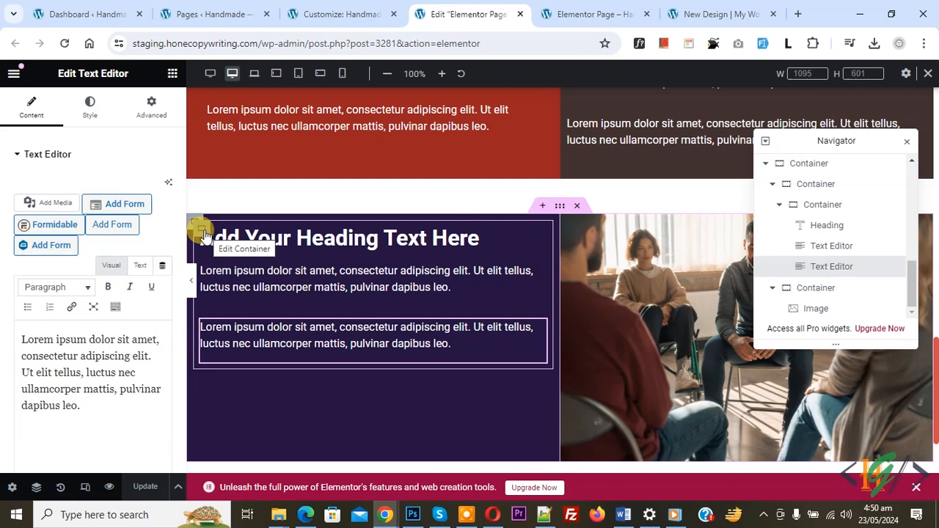
click(203, 231)
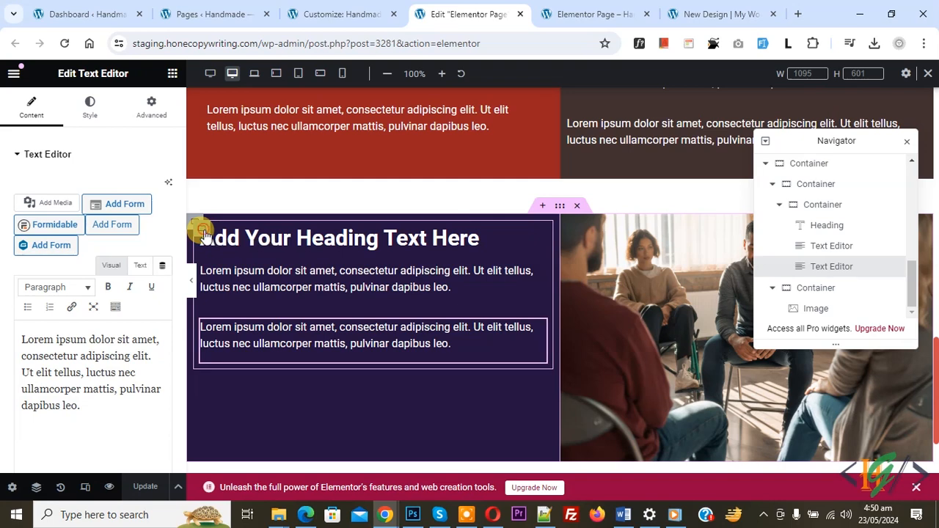
click(151, 107)
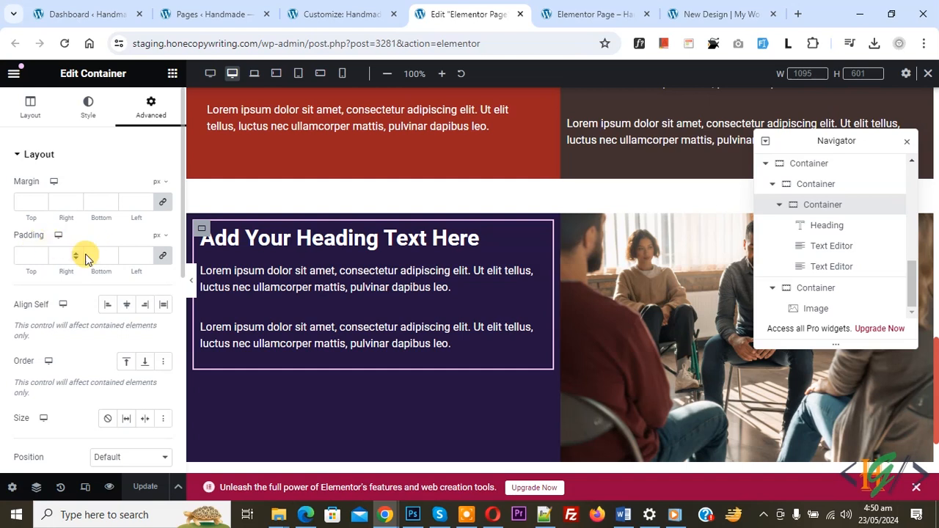
click(162, 258)
click(26, 255)
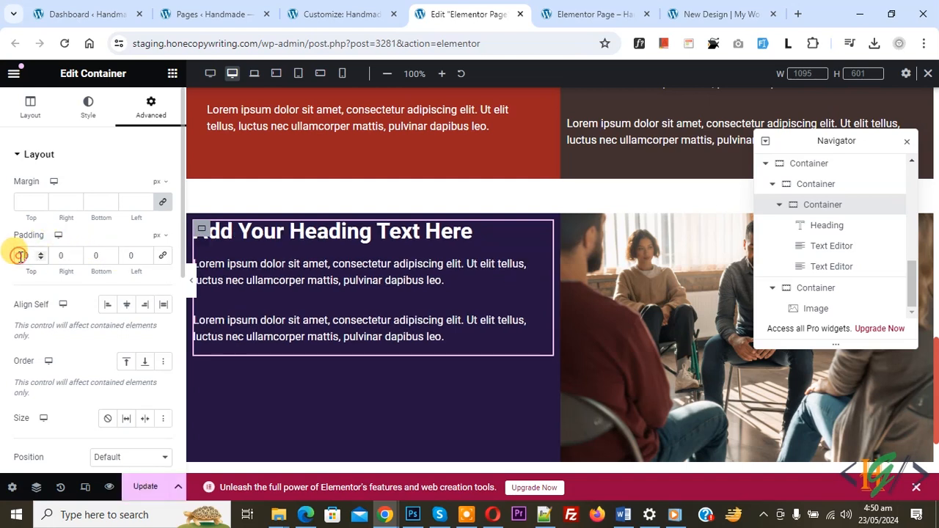
text(50)
text(2)
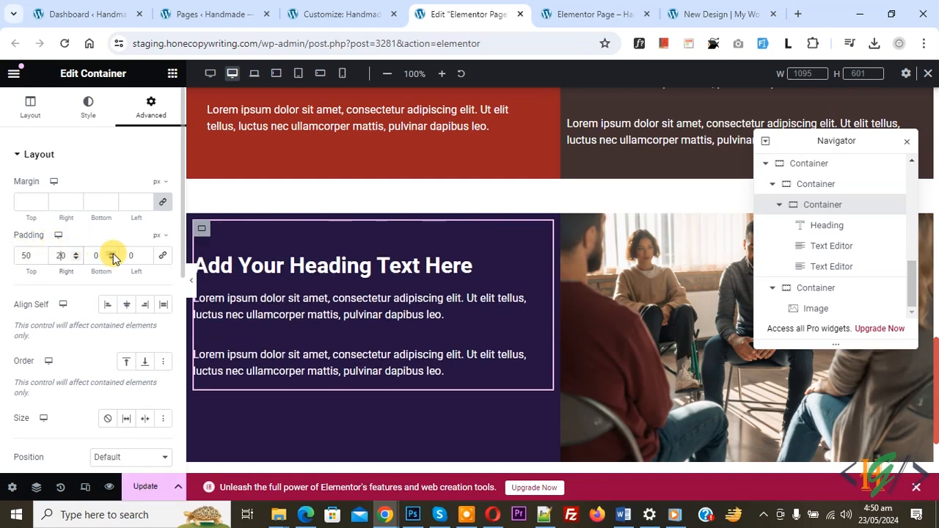
click(126, 254)
text(2)
click(94, 253)
text(5)
- Assign the CSS class bgcolorcontent to the inner container and maincolcontent to the purple column container around it
scroll(73, 242, down, 3)
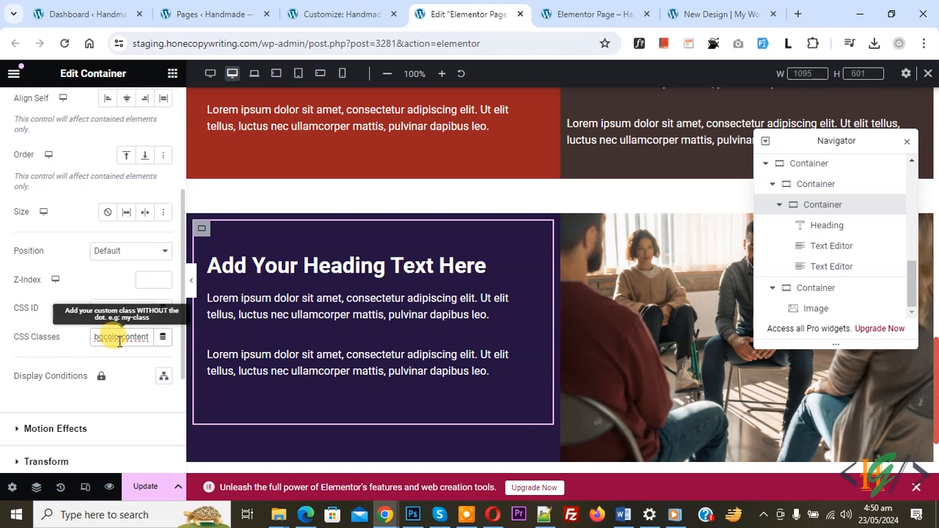
click(195, 220)
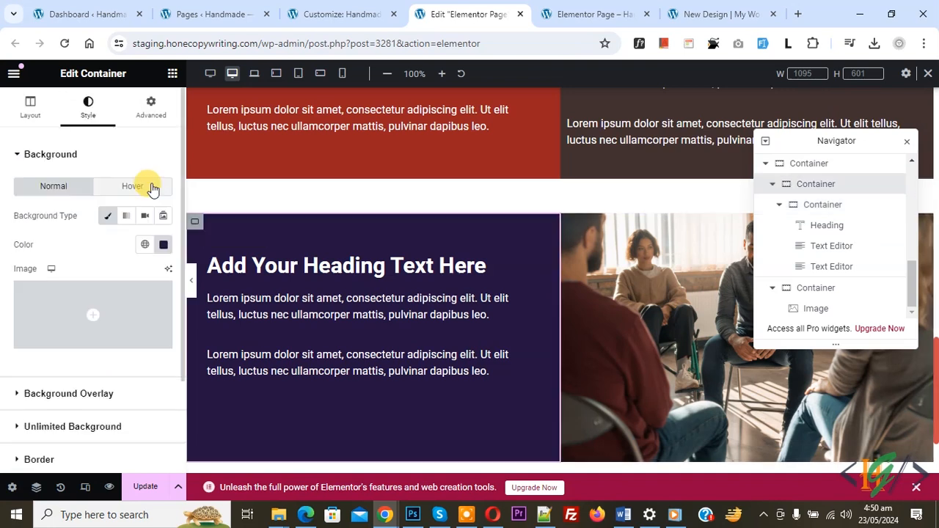
click(150, 116)
scroll(128, 168, down, 3)
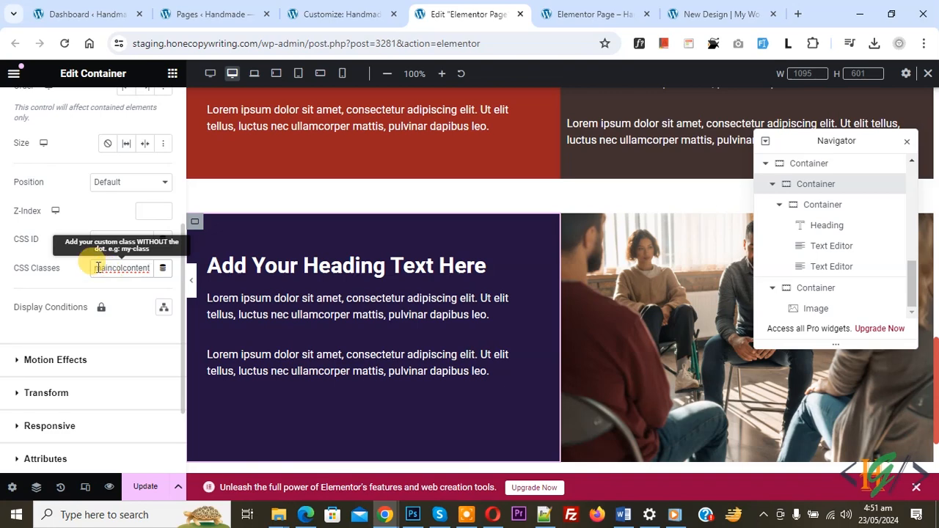
- Check the bgcolorcontent class on the purple column's inner container and update the page
click(202, 230)
scroll(100, 246, down, 3)
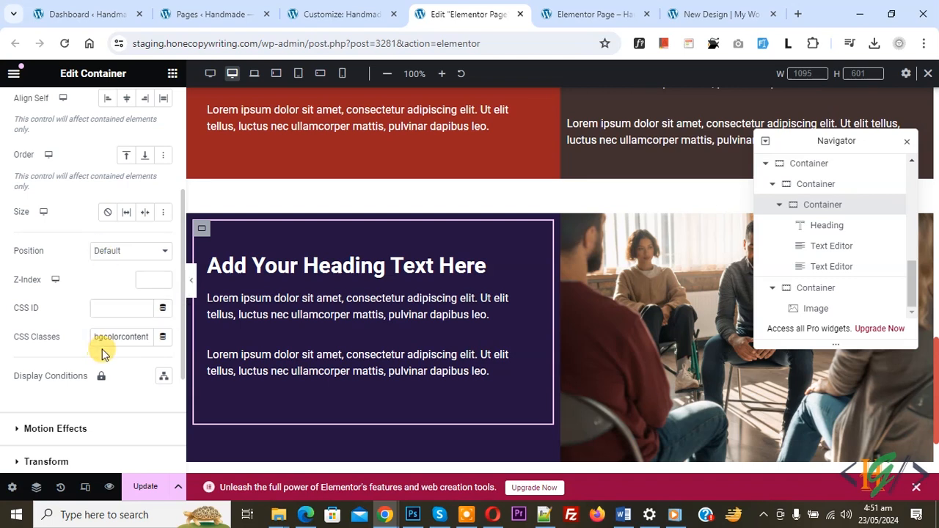
click(145, 485)
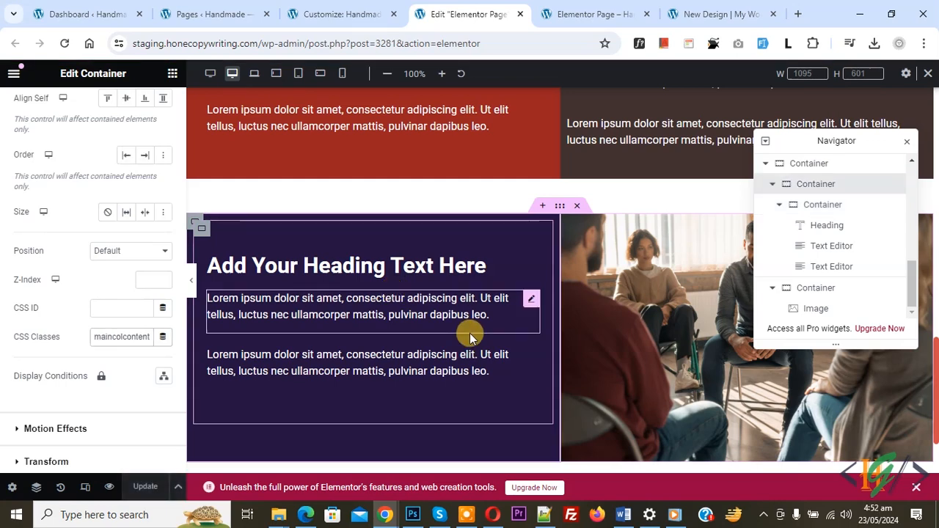
- At the top of the Customizer's Additional CSS, add .bgcolorcontent at 600px width, .maincolcontent with align-items: end, and a 1224px max-width media query making .bgcolorcontent 100% wide
click(342, 14)
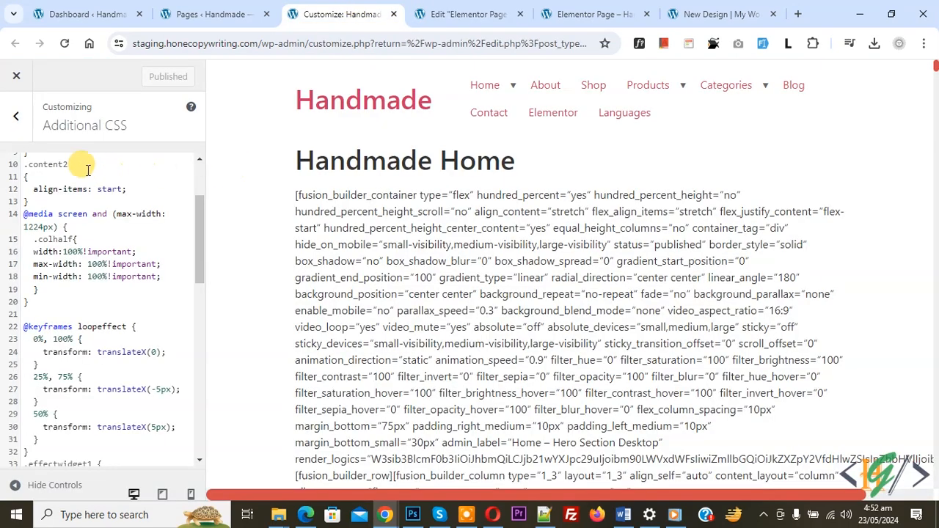
scroll(63, 176, up, 3)
click(24, 163)
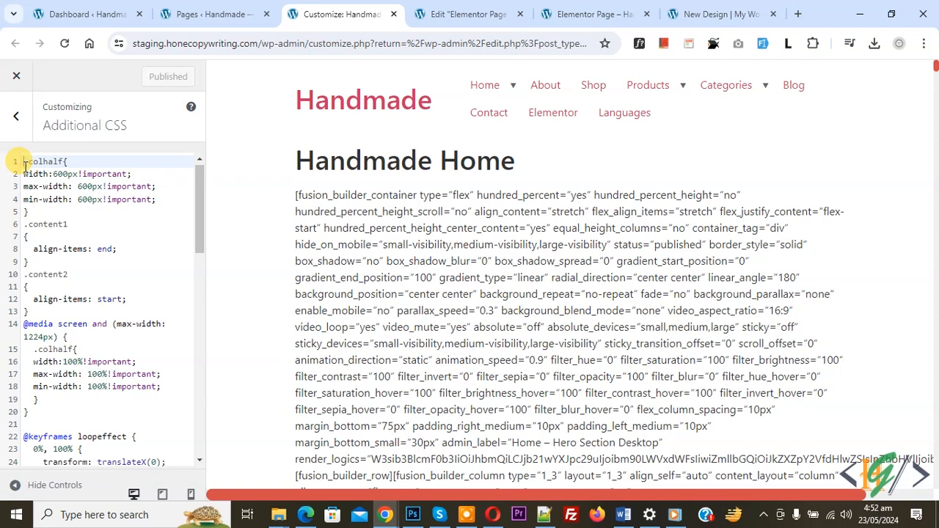
key(Return)
key(Return)
text(.bgcolorcontent{ width:600px!important; max-width: 600px!important; min-width: 600px!important; } .maincolcontent {   align-items: end; } @media screen and (max-width: 1224px) {   .bgcolorcontent{   width:100%!important;   max-width: 100%!important;   min-width: 100%!important;   } })
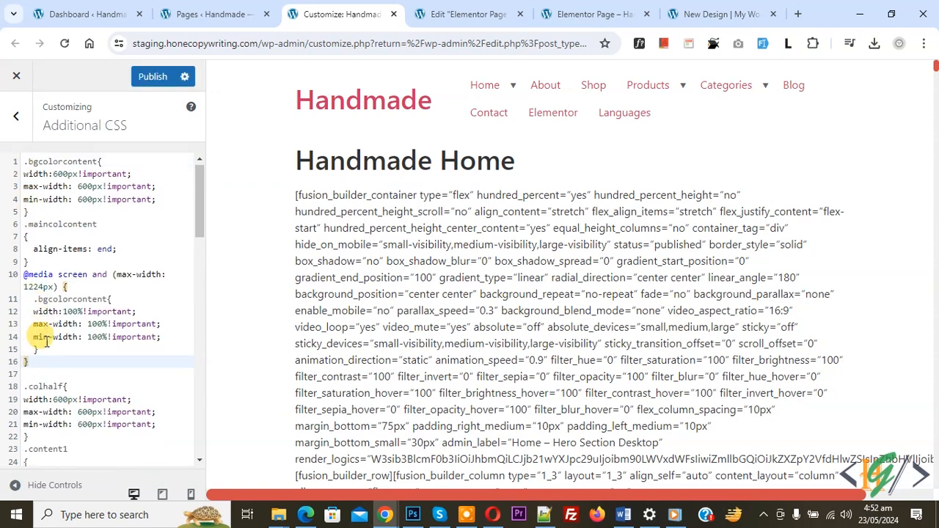
- Review the new .bgcolorcontent and .maincolcontent rules and the media query, and publish the CSS
drag(28, 361, 5, 156)
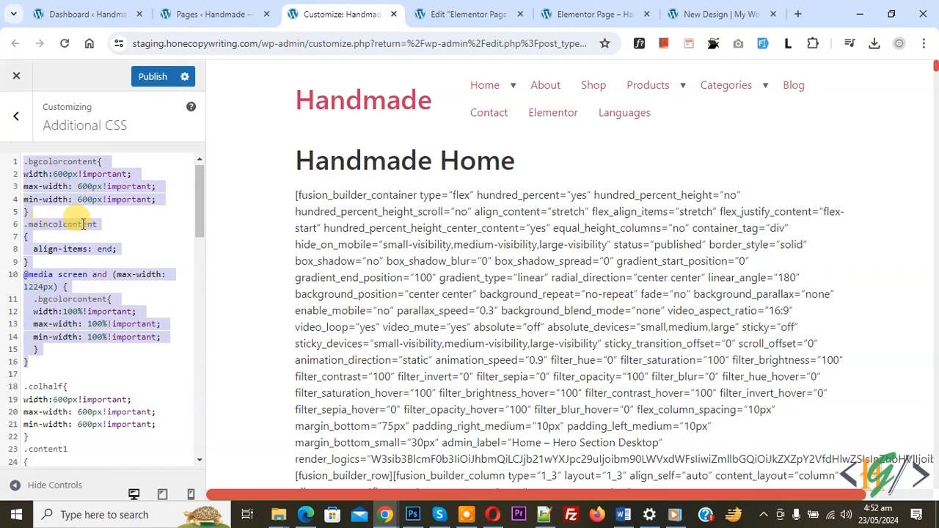
click(46, 185)
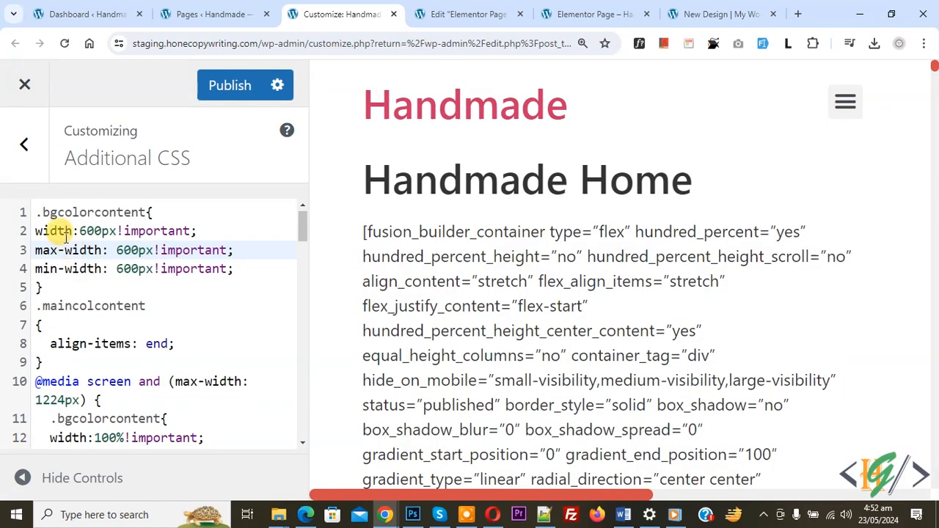
drag(44, 211, 110, 212)
click(106, 273)
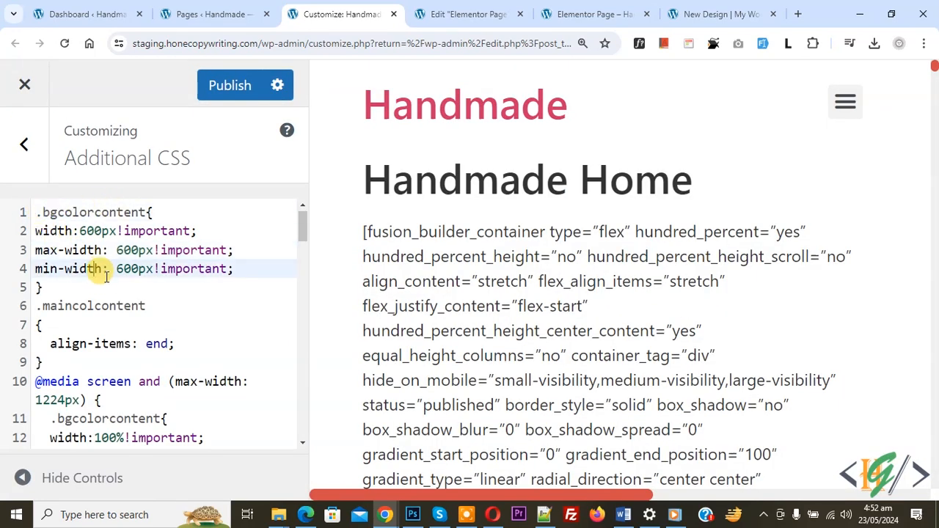
drag(44, 212, 138, 211)
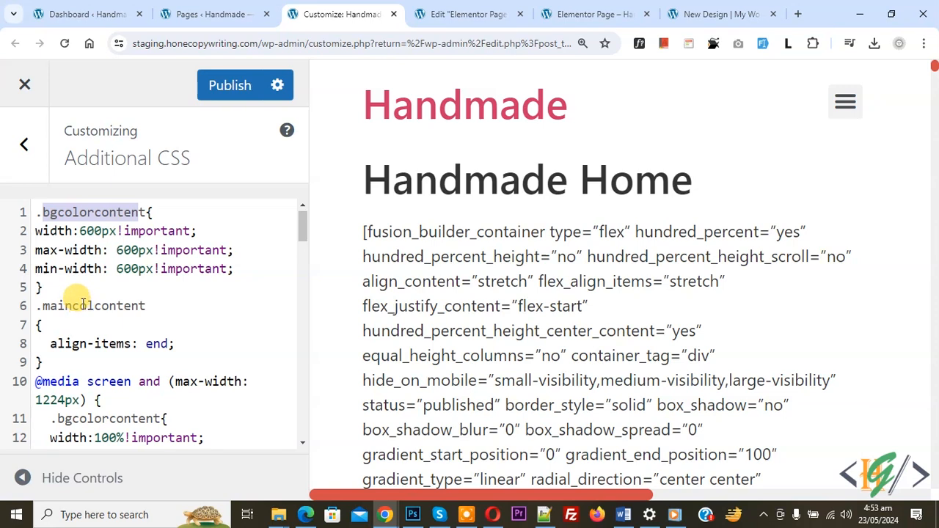
scroll(88, 308, down, 2)
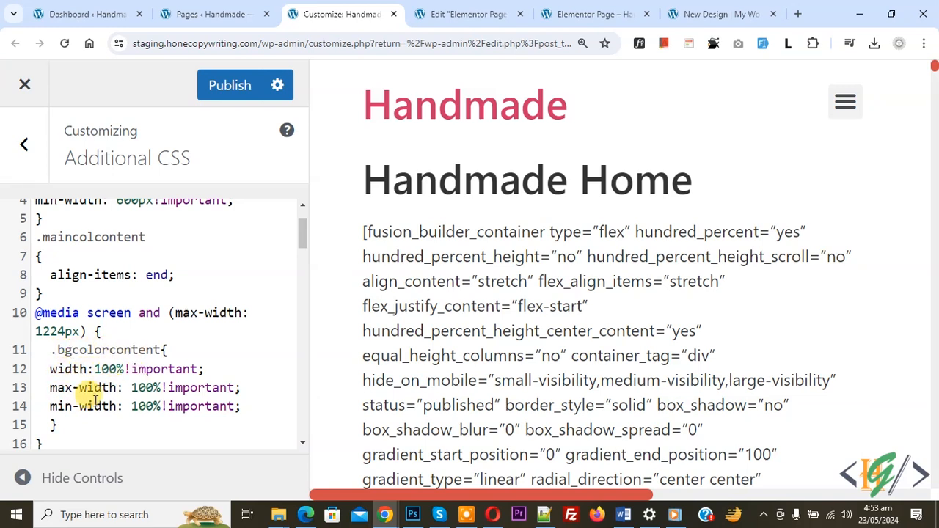
click(224, 86)
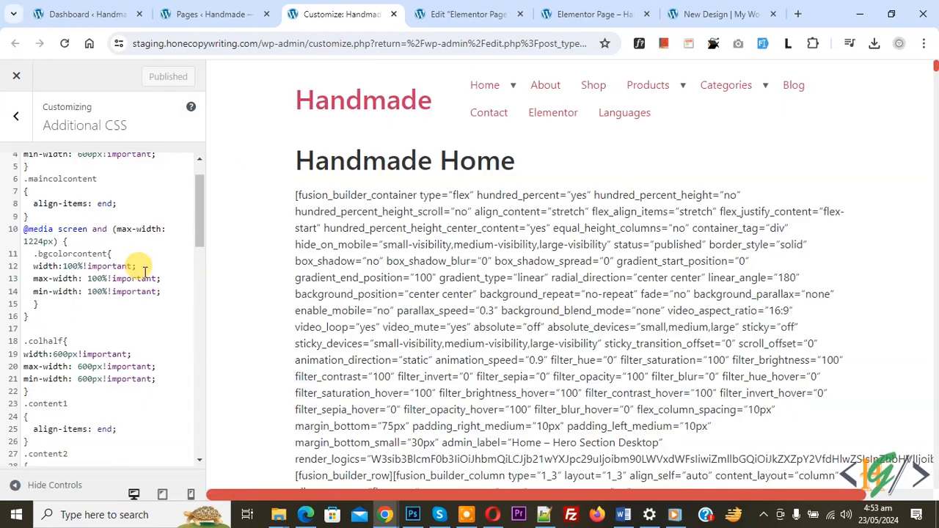
- Reload the live Elementor page and examine the purple section's text alignment at normal size and at 75% browser zoom
click(594, 14)
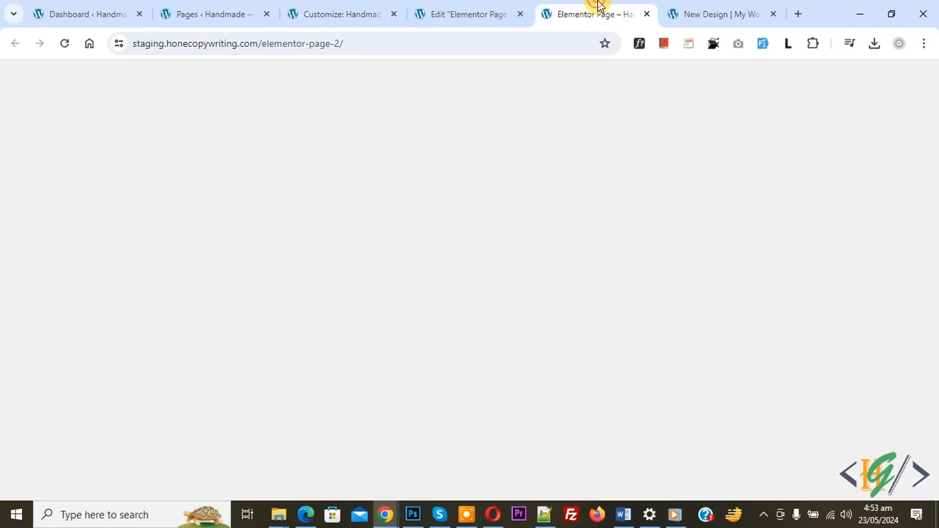
click(64, 43)
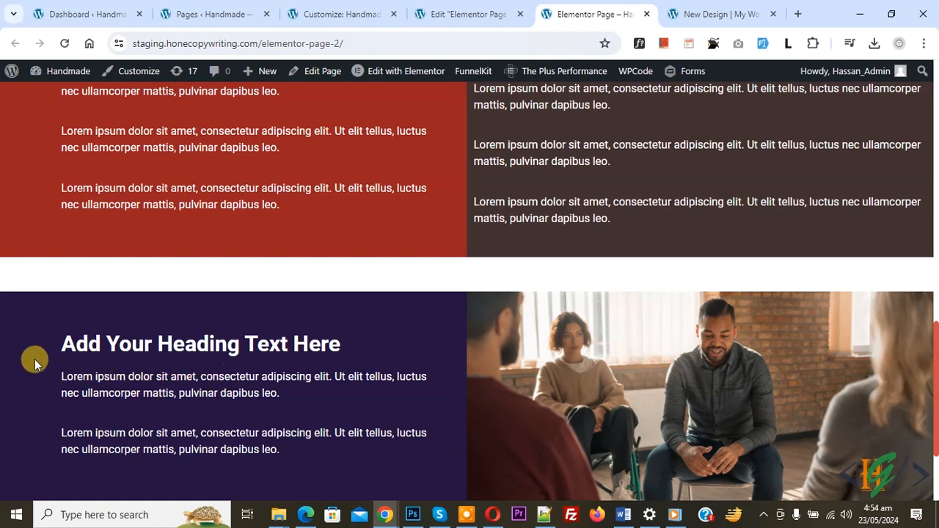
scroll(213, 349, down, 1)
scroll(214, 349, up, 2)
scroll(213, 350, down, 1)
scroll(211, 345, down, 3)
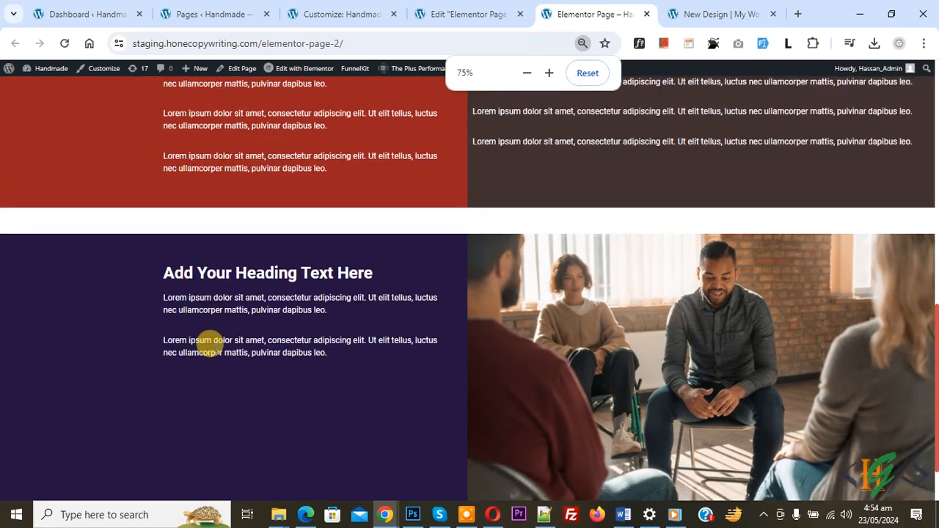
scroll(215, 349, up, 2)
scroll(214, 349, up, 1)
- Preview the purple text column and image in the editor's Mobile Portrait view, and look over the section on the live page again
click(473, 14)
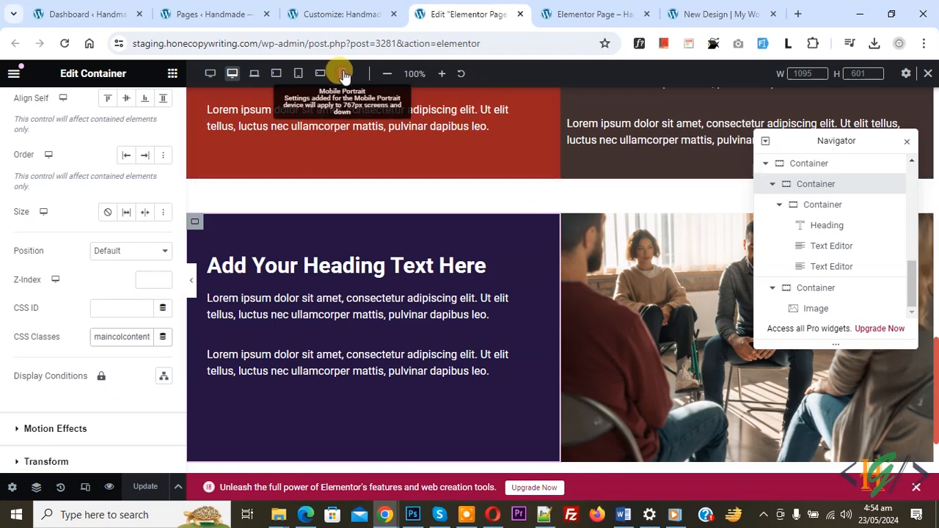
click(343, 73)
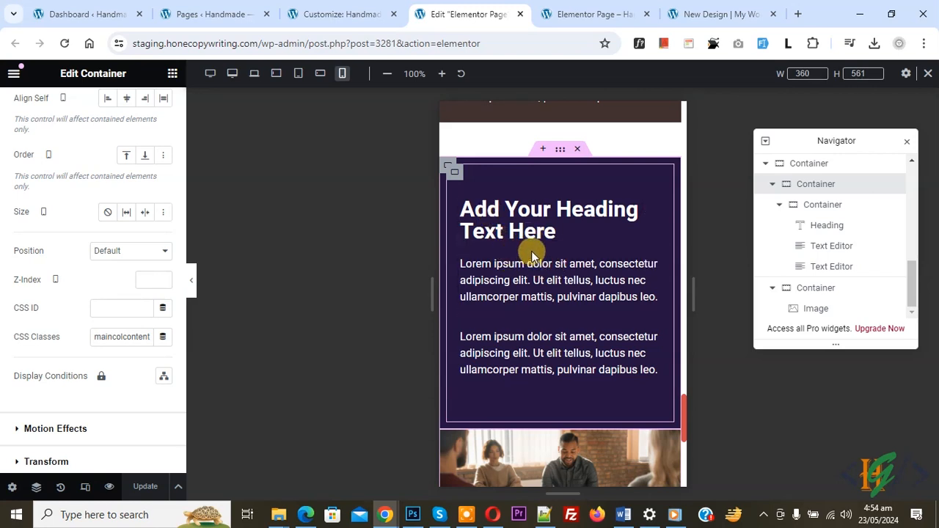
click(455, 174)
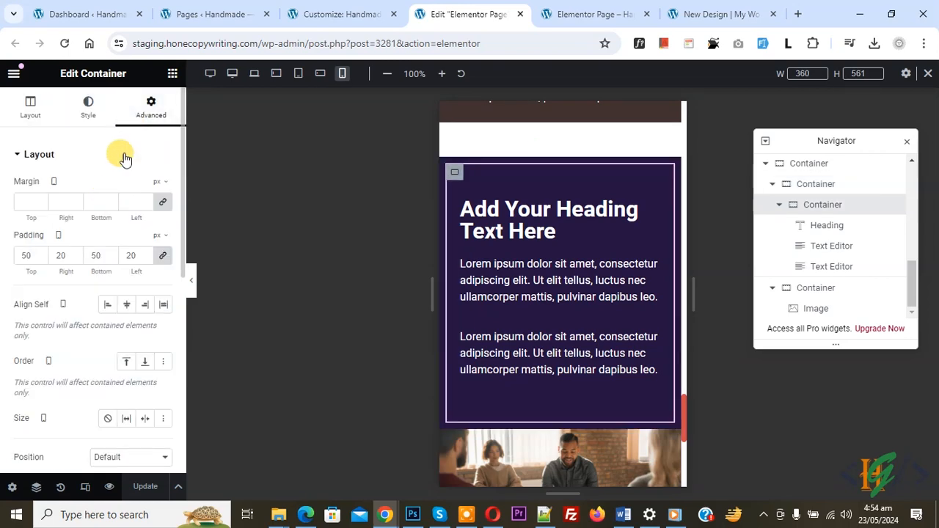
scroll(532, 245, down, 3)
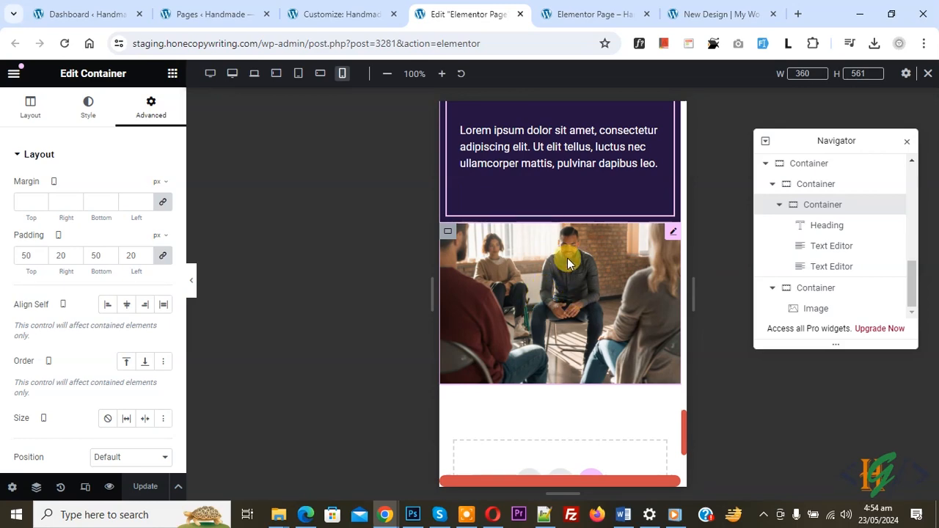
click(566, 6)
scroll(306, 241, down, 2)
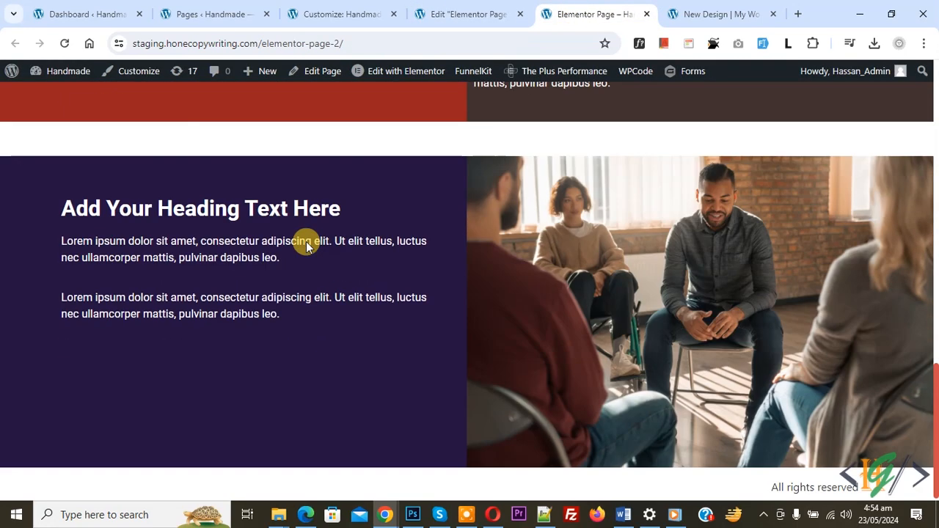